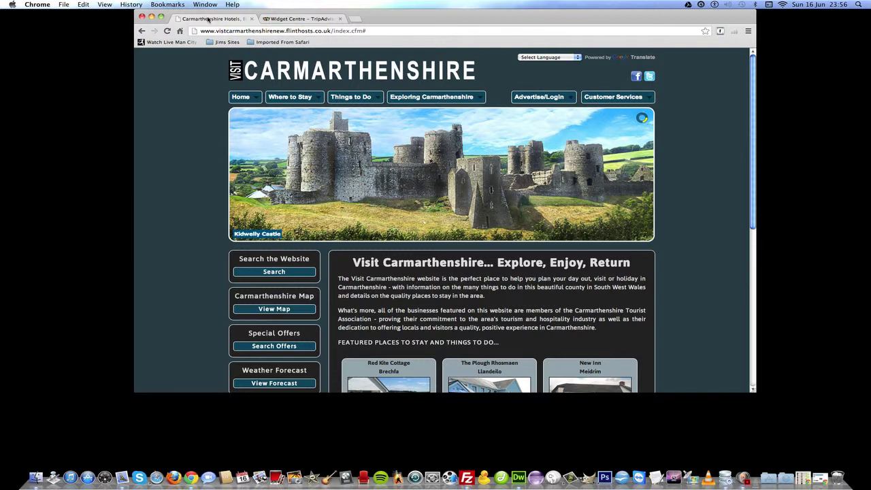
Switch to the 'Widget Centre – TripAdvisor' browser tab.
click(307, 19)
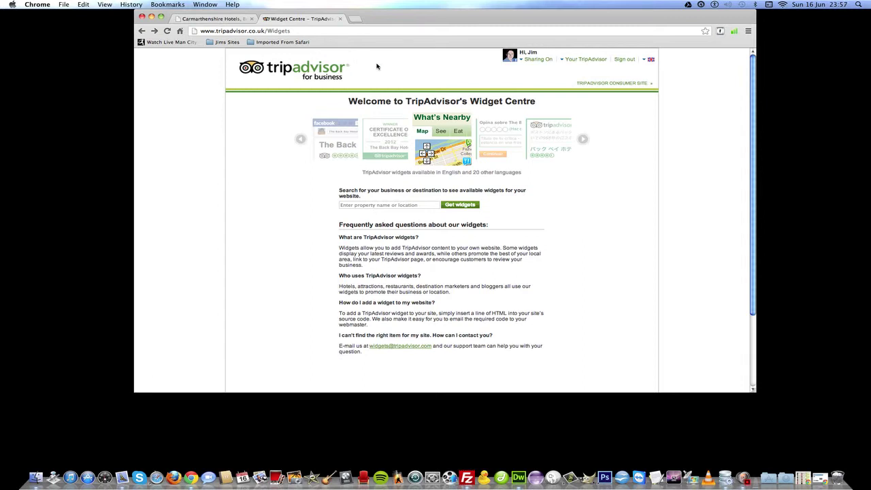
Select the Widget Centre URL, then return to the Carmarthenshire Hotels tab.
click(301, 31)
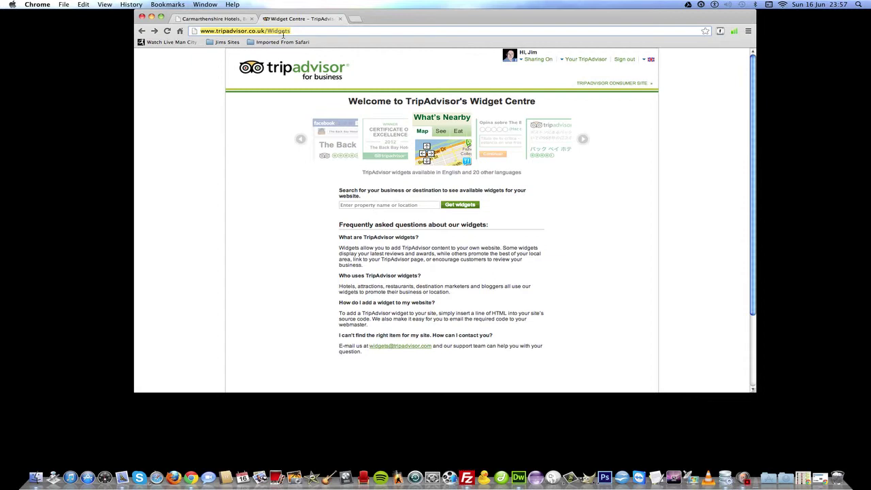
click(212, 18)
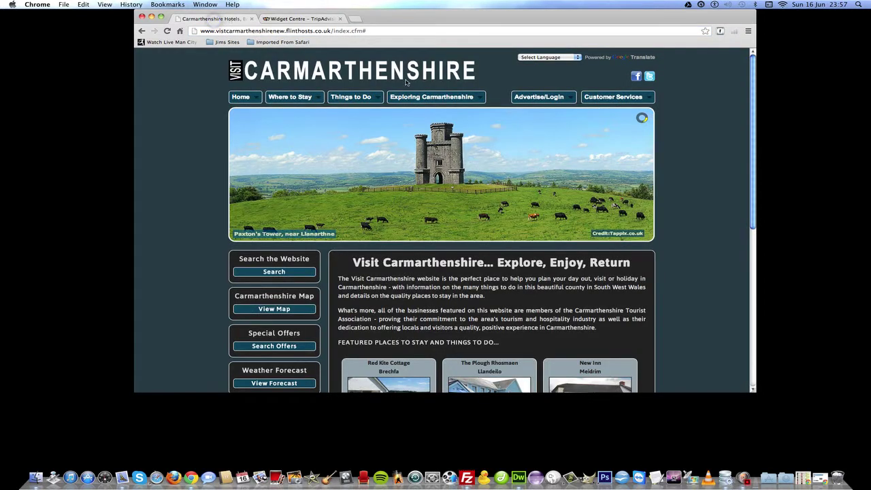
Log in via Advertise/Login as user type Hotel with the member's user name and password.
mouse_move(562, 102)
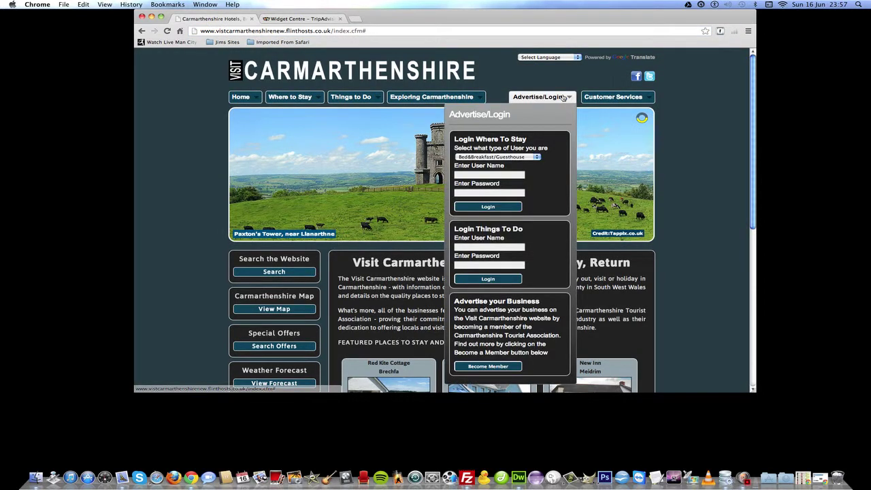
click(537, 156)
click(467, 163)
click(464, 175)
text(jim)
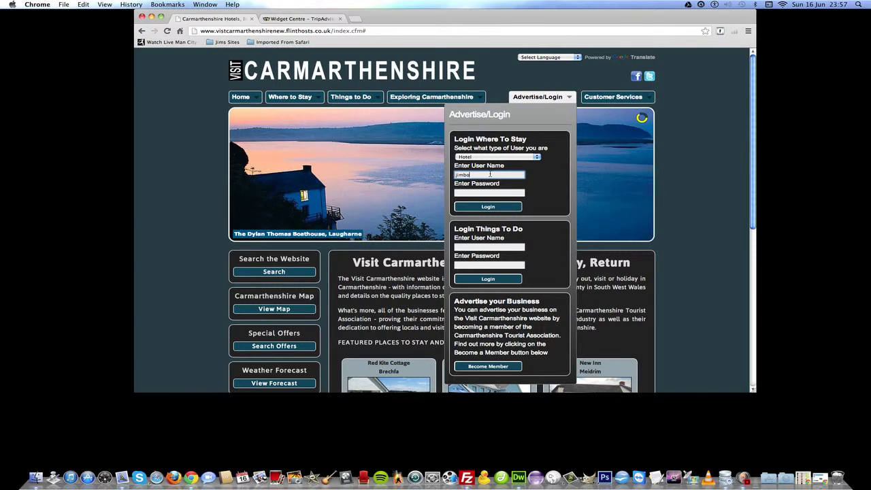
text(bo)
click(479, 193)
text(p)
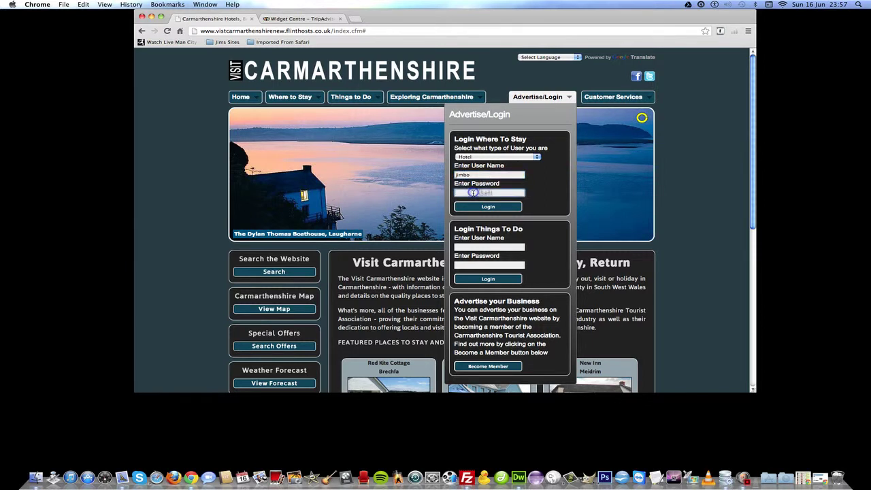
text(ass)
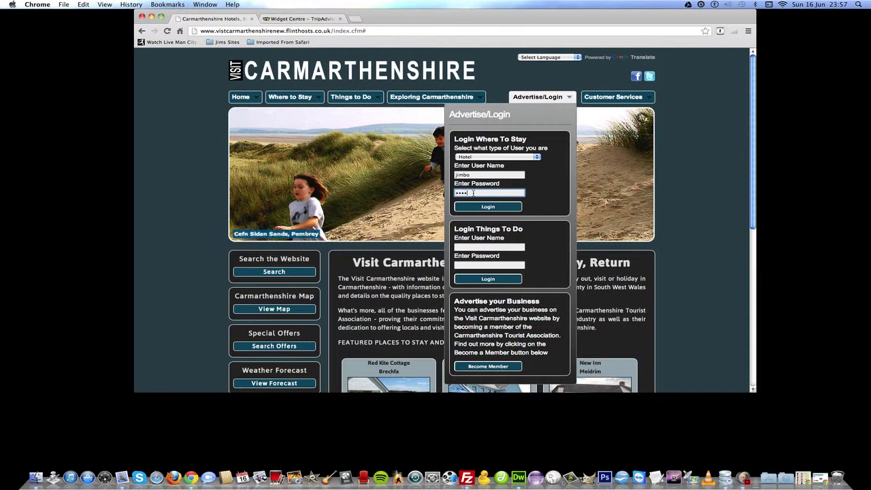
click(502, 208)
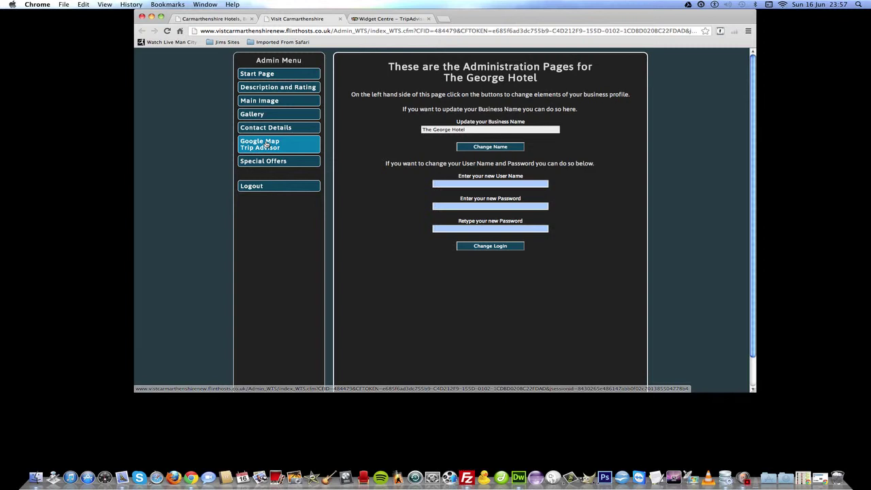
Open 'Google Map Trip Advisor' from the Admin Menu, then return to the Widget Centre tab.
click(266, 144)
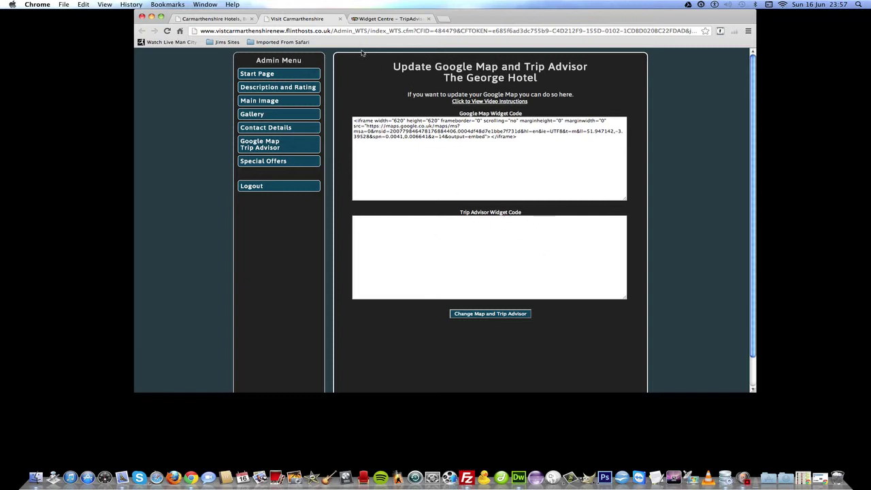
click(385, 20)
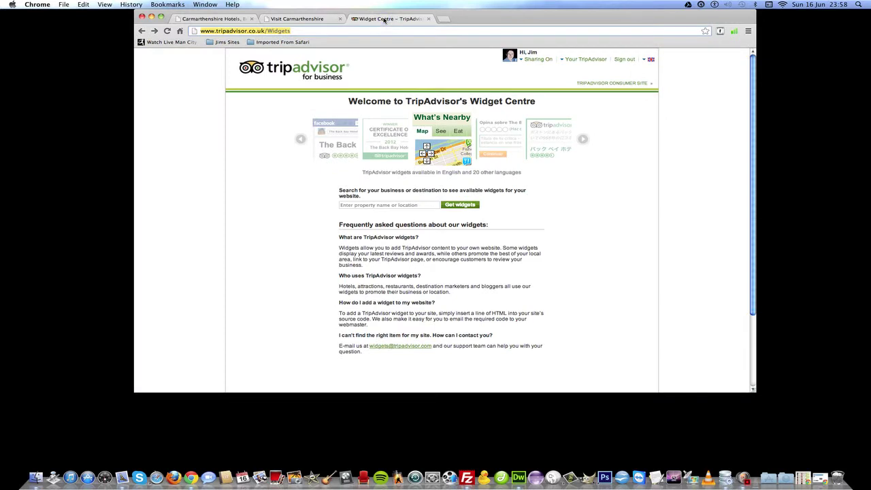
Search 'The George Hotel, Brecon' and pick The George Hotel, Brecon, Wales.
click(364, 206)
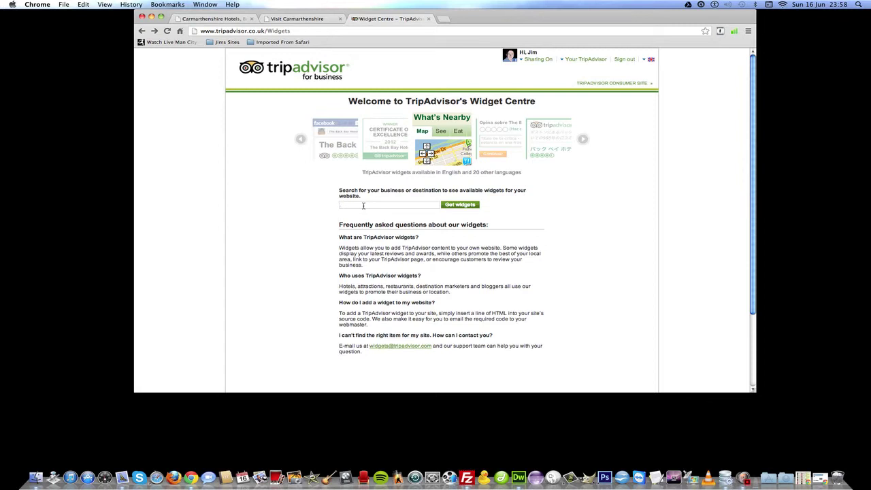
text(The Geo)
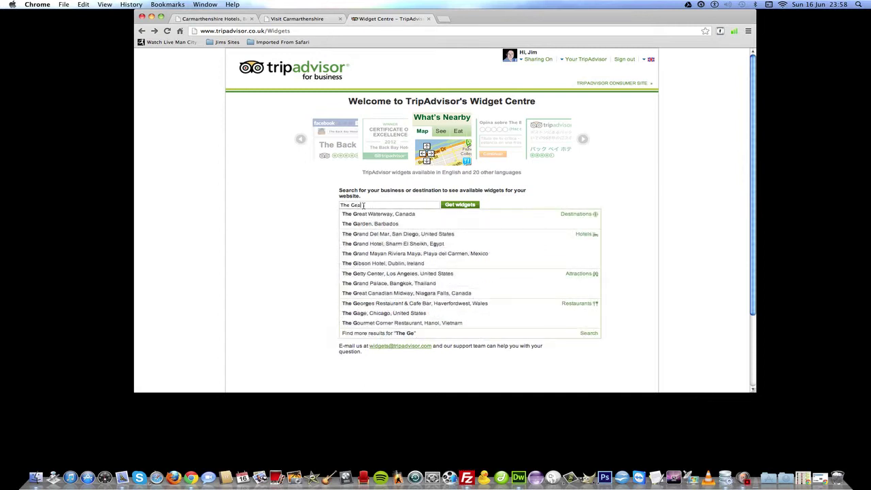
text(rge)
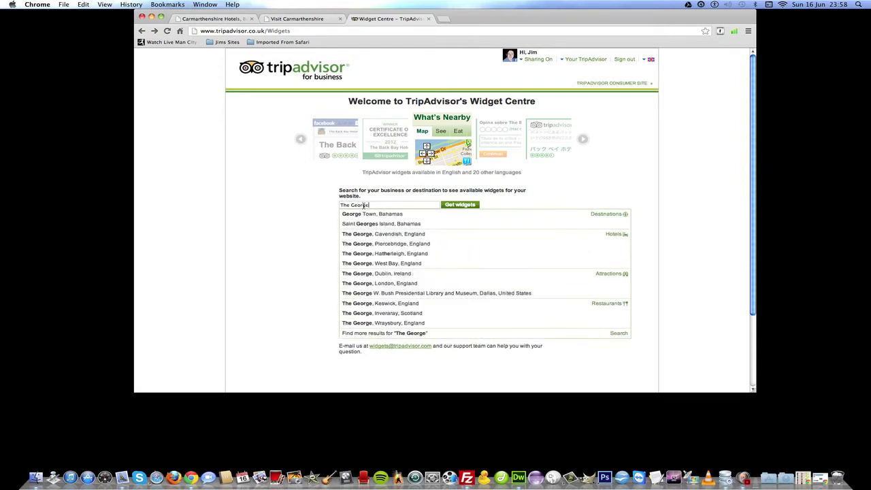
text( Hotel)
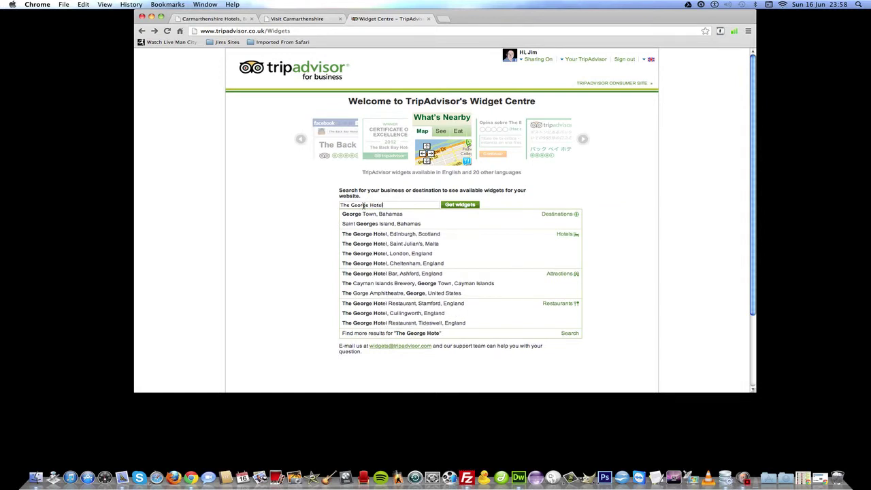
text(, Brecon, Wales)
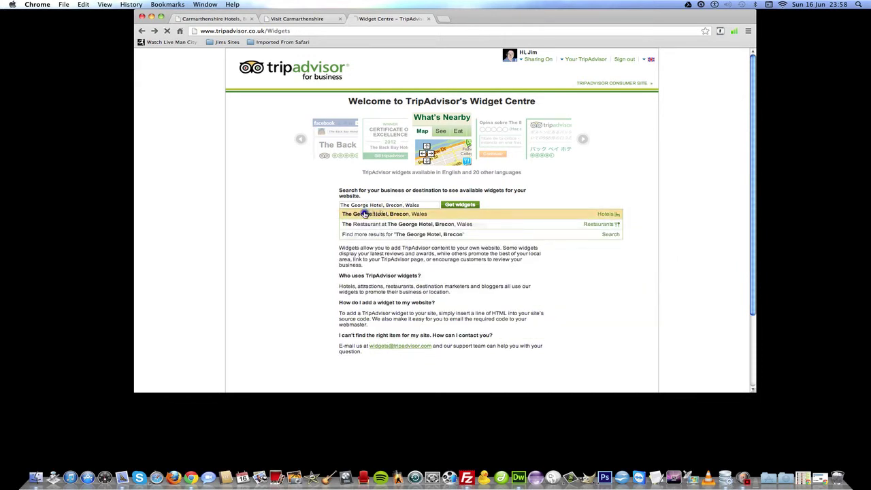
click(364, 214)
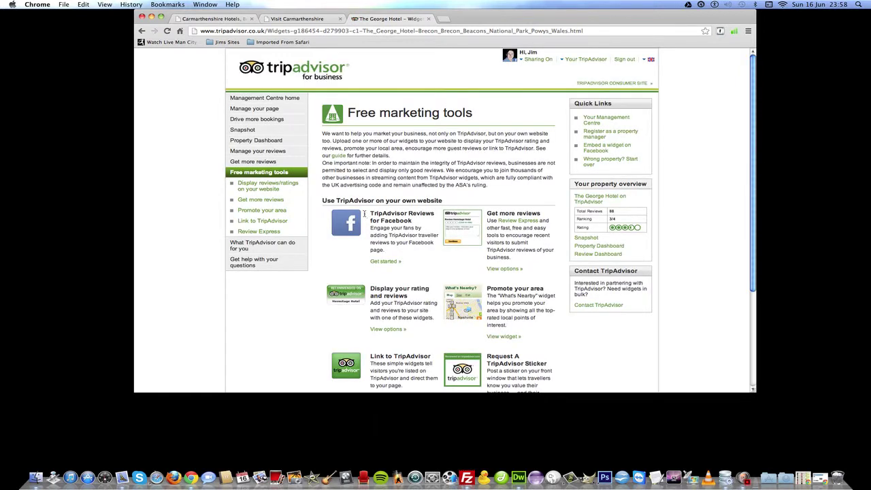
Open the Display rating & reviews options and select the Review Snippets widget.
drag(753, 169, 751, 228)
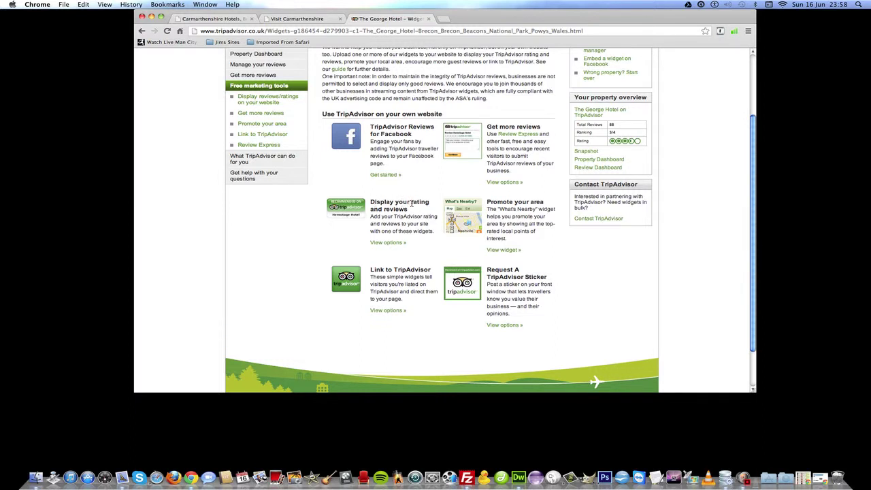
click(388, 243)
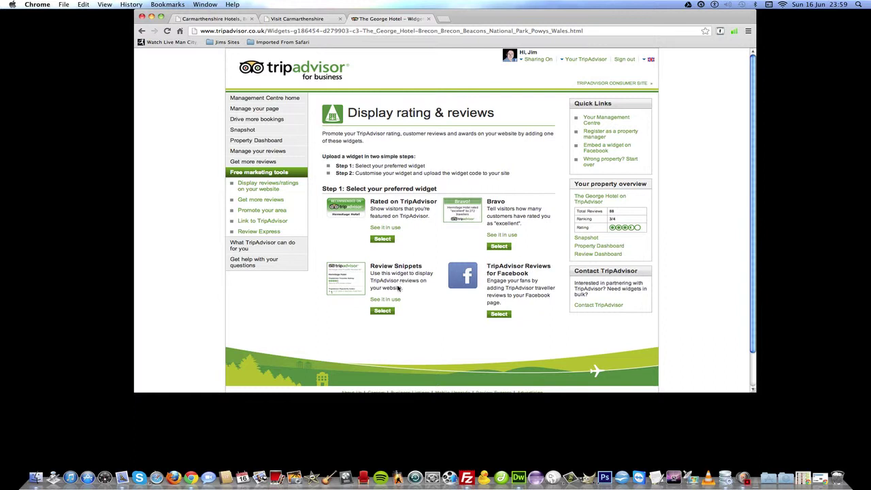
click(382, 311)
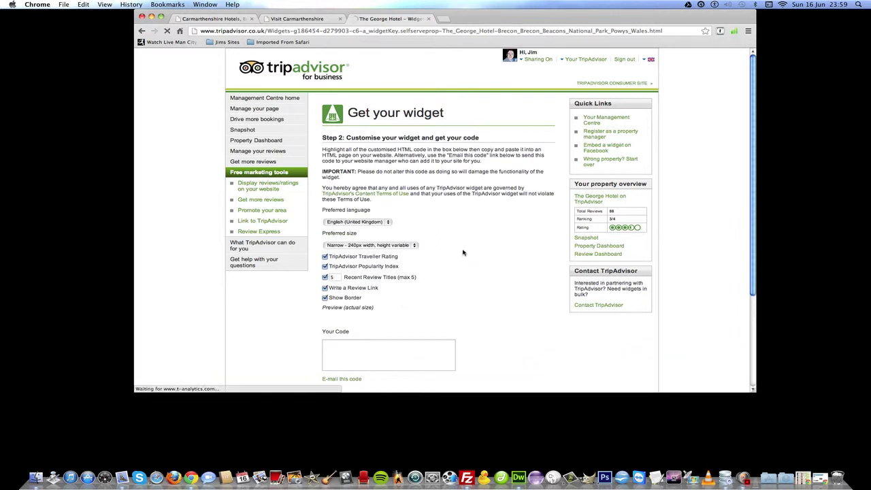
Set the widget's Preferred size to Wide - 468px width.
scroll(753, 233, down, 10)
click(750, 263)
drag(748, 222, 726, 158)
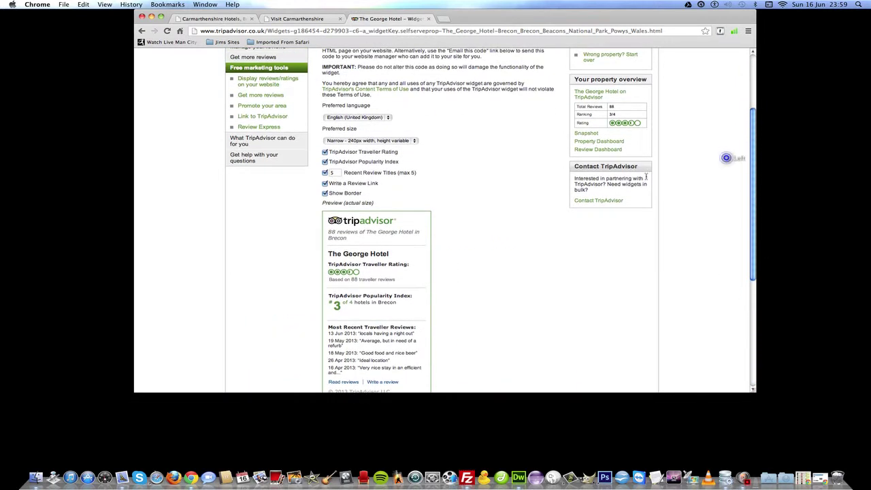
click(415, 140)
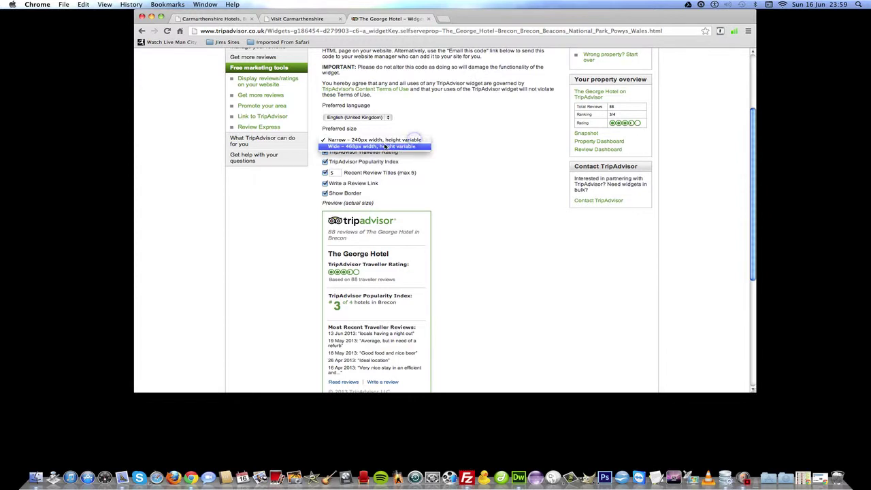
click(385, 145)
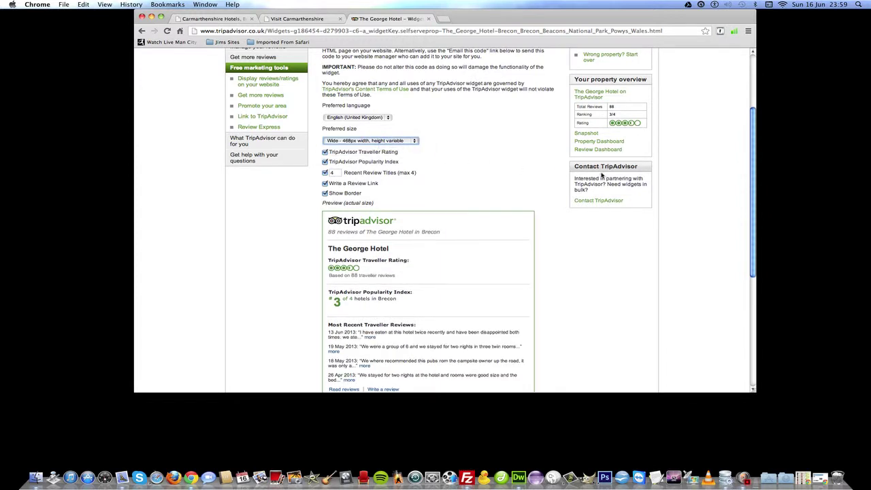
Select all the generated widget code under Your Code.
click(752, 164)
drag(753, 164, 745, 263)
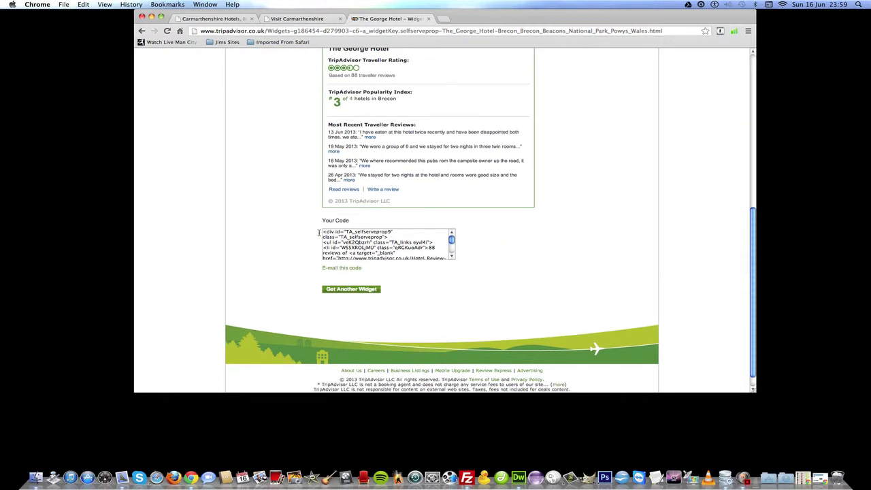
mouse_move(322, 233)
mouse_down()
mouse_move(354, 245)
mouse_move(367, 267)
mouse_move(384, 260)
mouse_up()
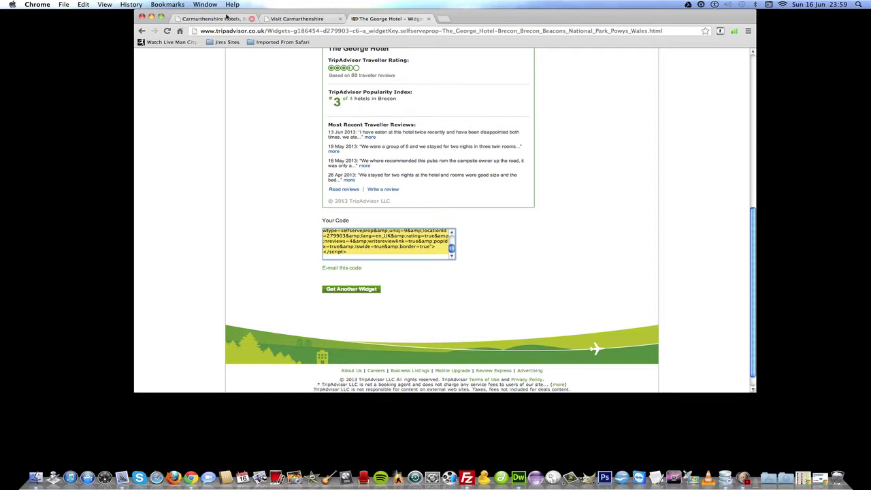
Paste the widget code into the admin page's Trip Advisor Widget Code box and click Change Map and Trip Advisor.
click(298, 18)
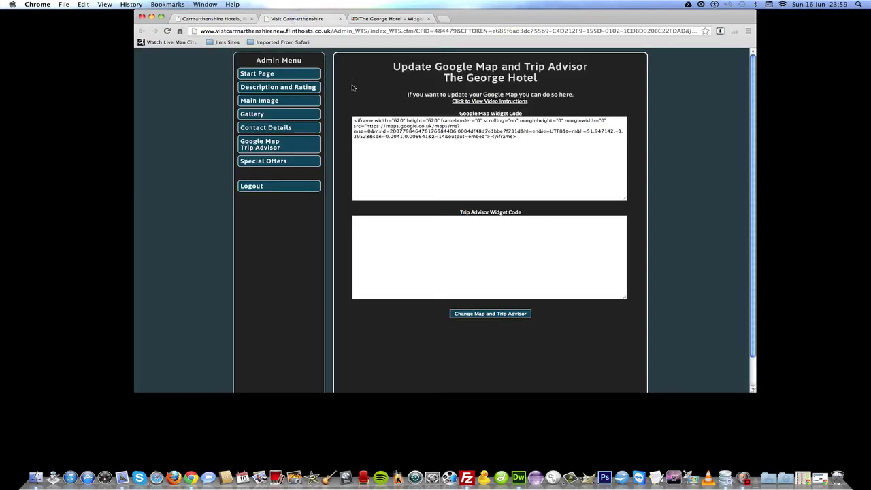
click(362, 222)
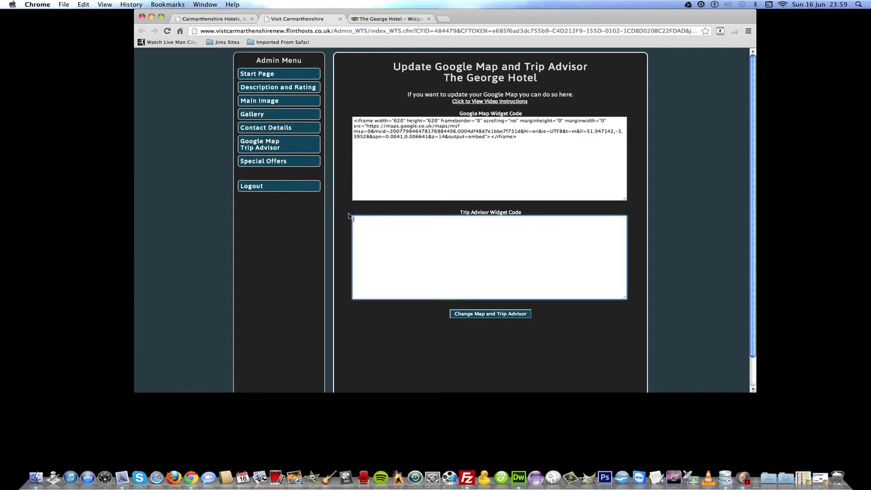
text(<div id="TA_selfserveprop9" class="TA_selfserveprop"> <ul id="veK2Qbzrh" class="TA_links eyvl4i"> <li id="WSSXROLjMU" class="qRGKuoAdr">88 reviews of <a target="_blank" href="http://www.tripadvisor.co.uk/Hotel_Review-g186454-d279903-Reviews-The_George_Hotel-Brecon_Brecon_Beacons_National_Park_Powys_Wales.html">The George Hotel</a> in Brecon</li> </ul> </div> <script src="http://www.jscache.com/wejs?wtype=selfserveprop&amp;uniq=9&amp;locationId=279903&amp;lang=en_UK&amp;rating=true&amp;nreviews=4&amp;writereviewlink=true&amp;popIdx=true&amp;iswide=true&amp;border=true"></script>)
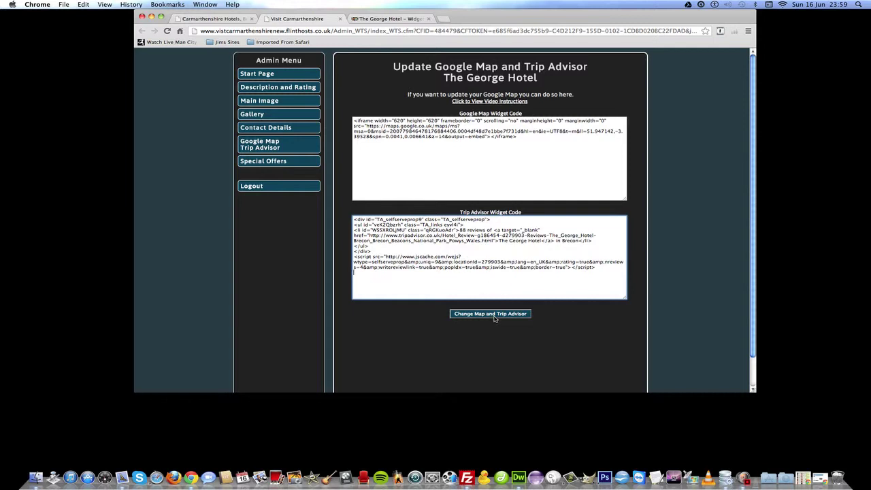
drag(371, 255, 355, 256)
drag(570, 268, 607, 267)
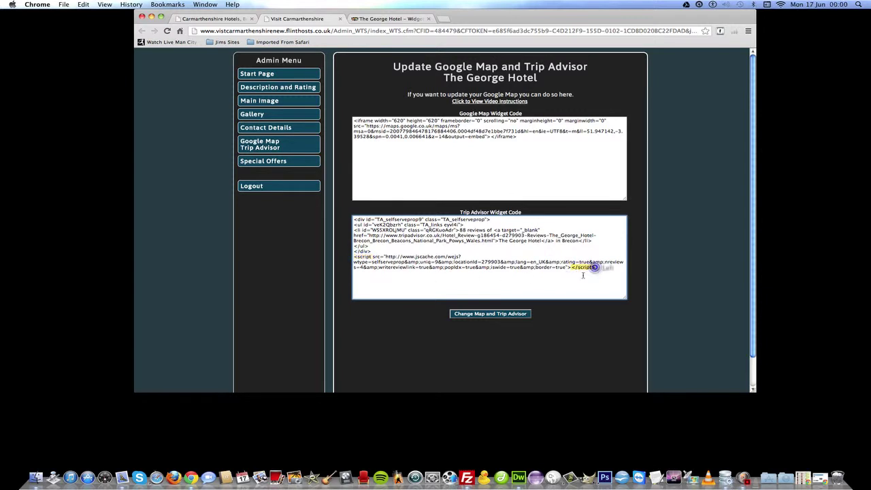
click(507, 313)
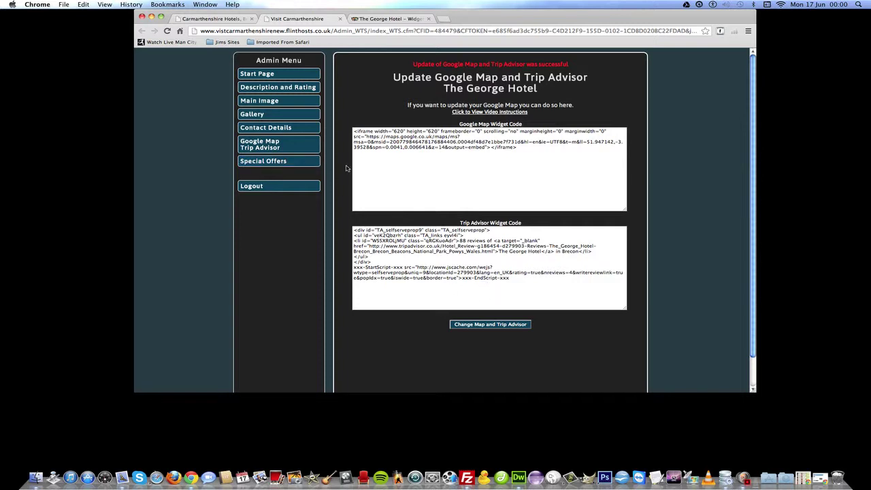
Go to Where to Stay > Hotels, open The George Hotel and show its Trip Advisor tab.
click(220, 19)
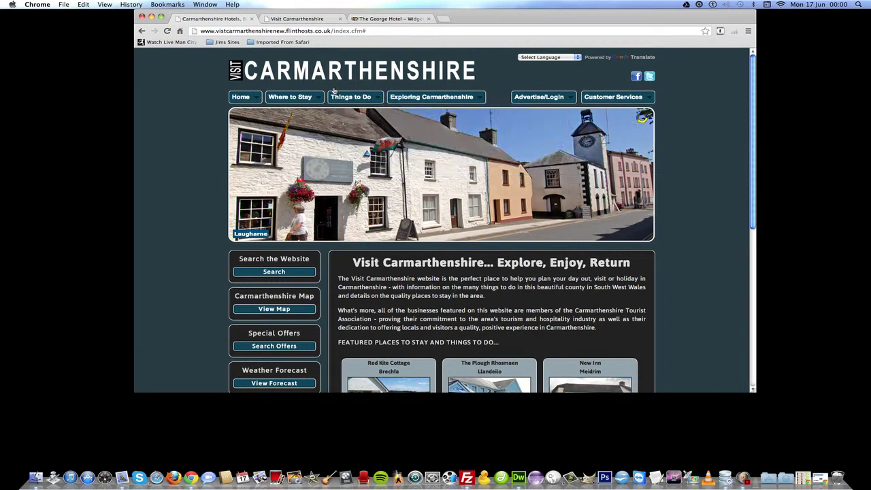
mouse_move(307, 98)
click(301, 135)
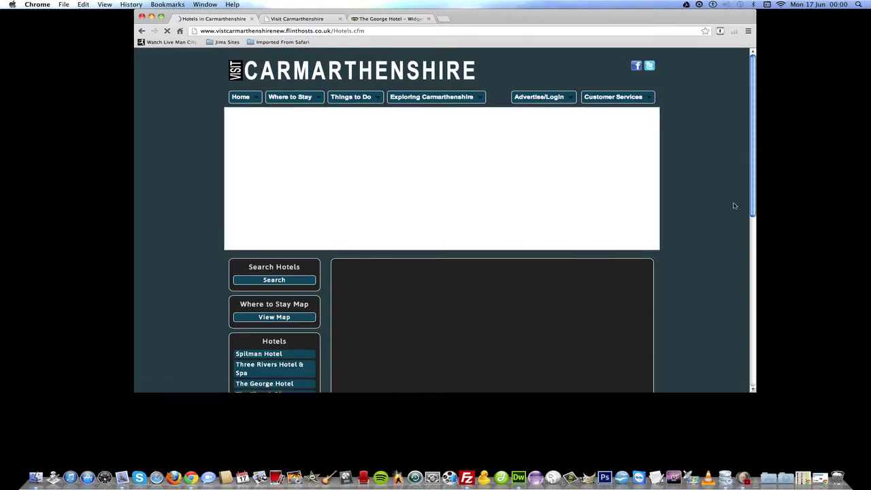
drag(752, 206, 753, 253)
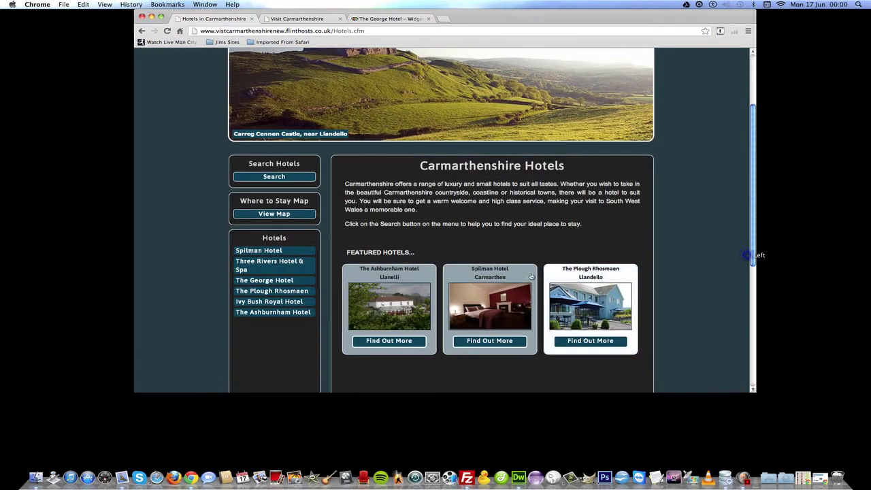
click(284, 281)
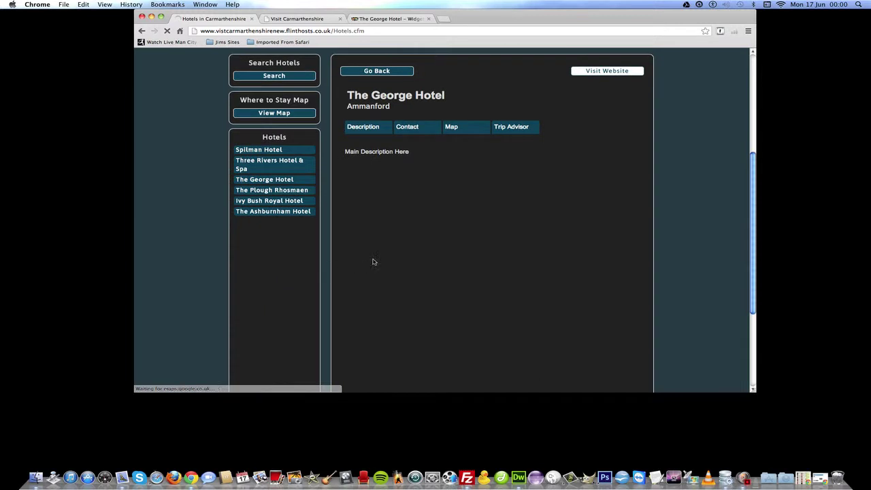
click(516, 129)
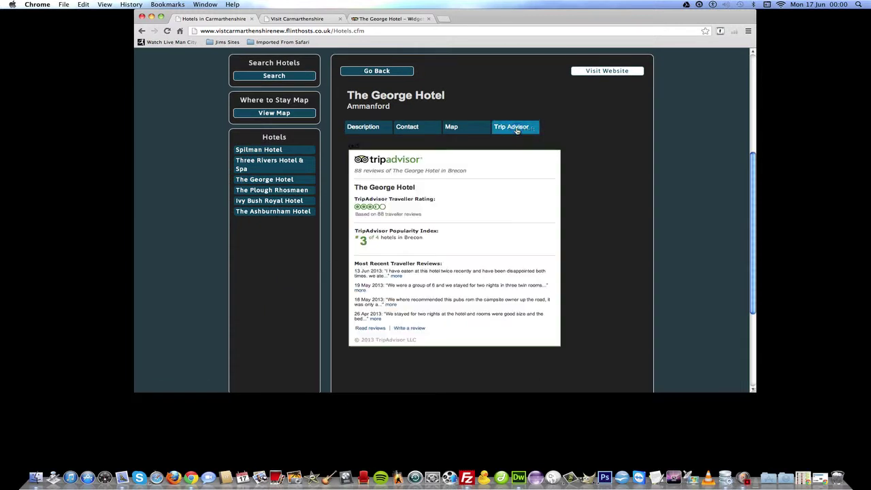